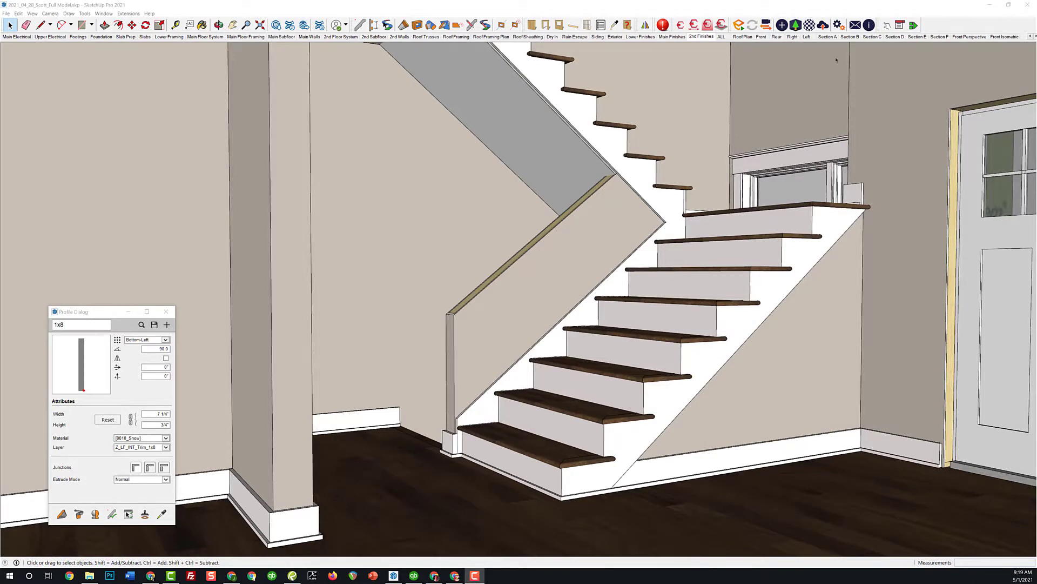
Examine the staircase from several angles, including the floor layout above and the upper flight.
{"action": "left_click", "coordinate": [868, 146]}
{"action": "mouse_move", "coordinate": [868, 146]}
{"action": "middle_mouse_down"}
{"action": "mouse_move", "coordinate": [727, 277]}
{"action": "mouse_move", "coordinate": [325, 420]}
{"action": "middle_mouse_up"}
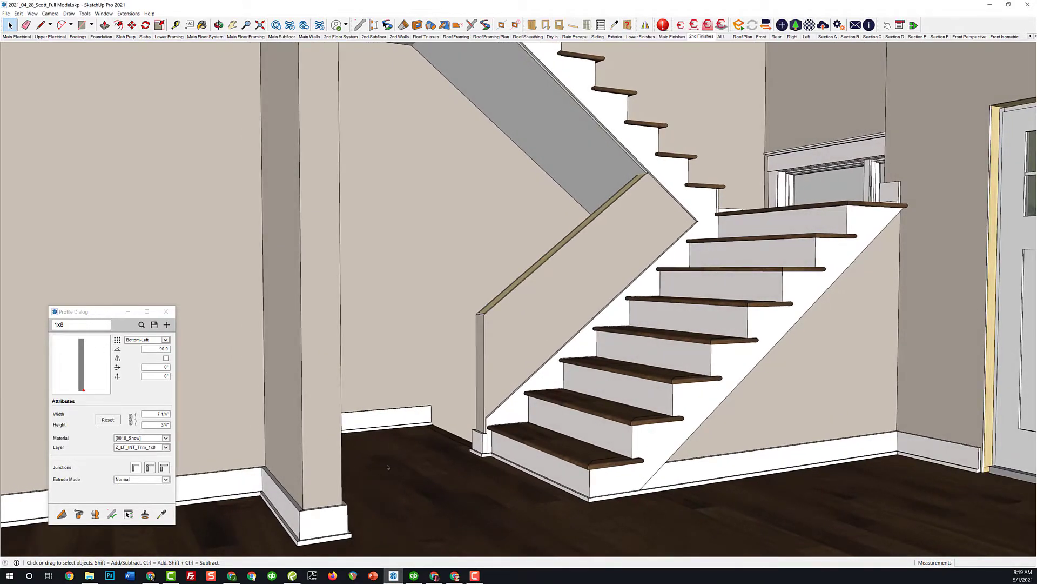
{"action": "middle_click_drag", "start_coordinate": [463, 470], "coordinate": [691, 415]}
{"action": "middle_click_drag", "start_coordinate": [680, 261], "coordinate": [537, 235]}
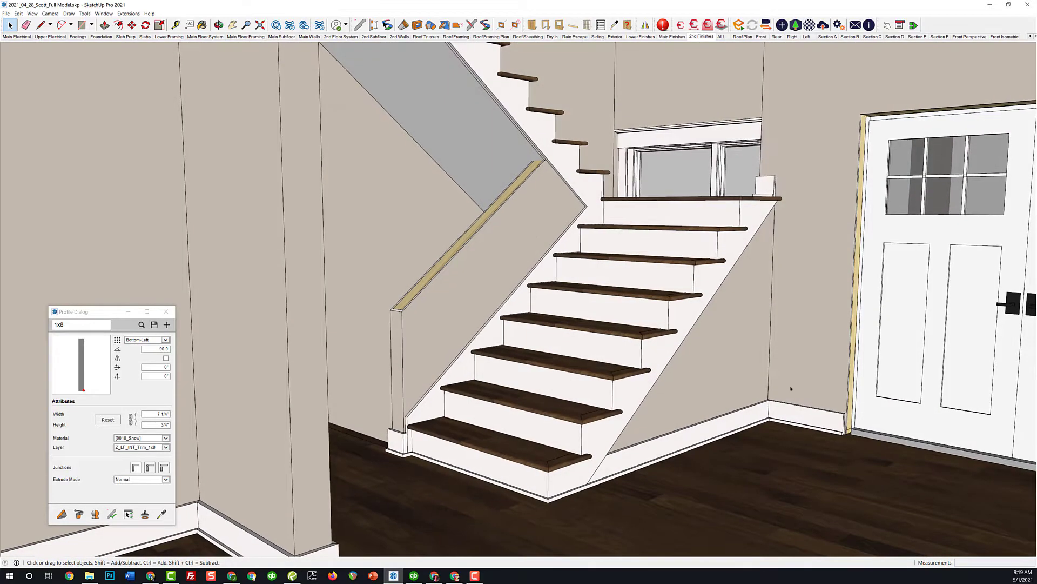
{"action": "middle_click_drag", "start_coordinate": [790, 379], "coordinate": [727, 174]}
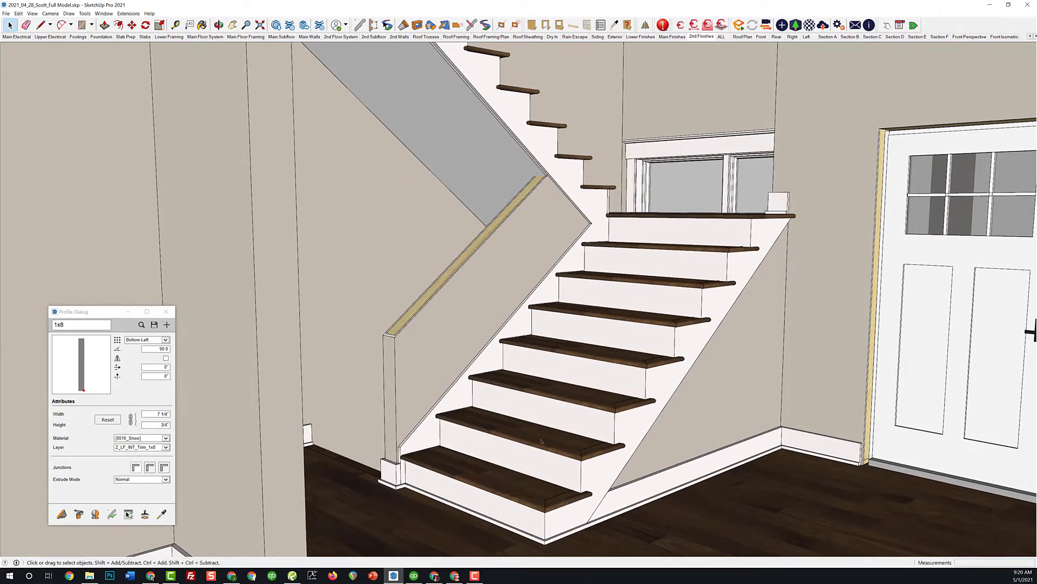
{"action": "scroll", "coordinate": [513, 442], "scroll_direction": "down", "scroll_amount": 10}
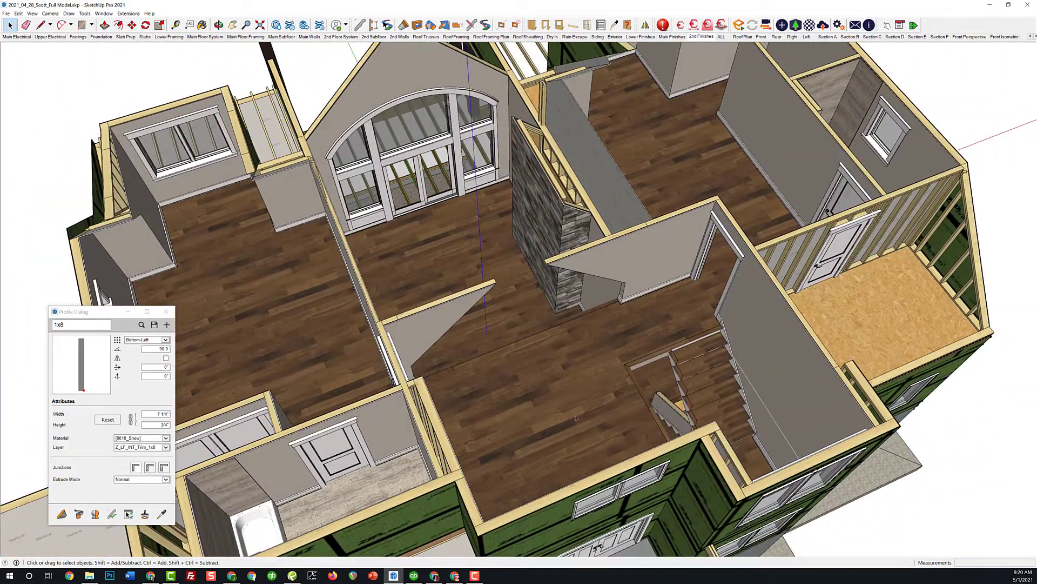
{"action": "middle_click_drag", "start_coordinate": [576, 417], "coordinate": [615, 408]}
{"action": "key", "text": "Page_Down"}
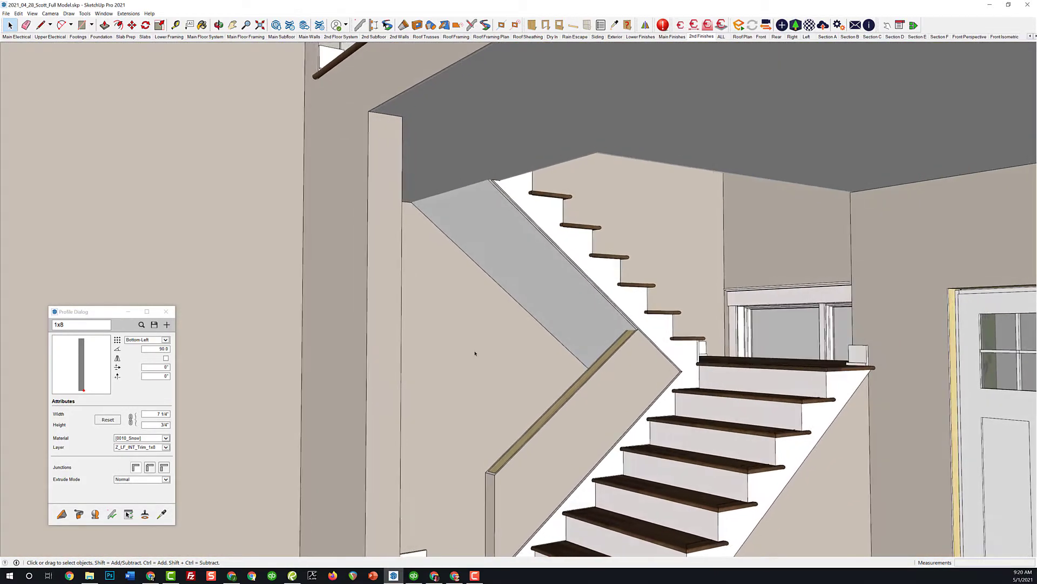
{"action": "key", "text": "Page_Down"}
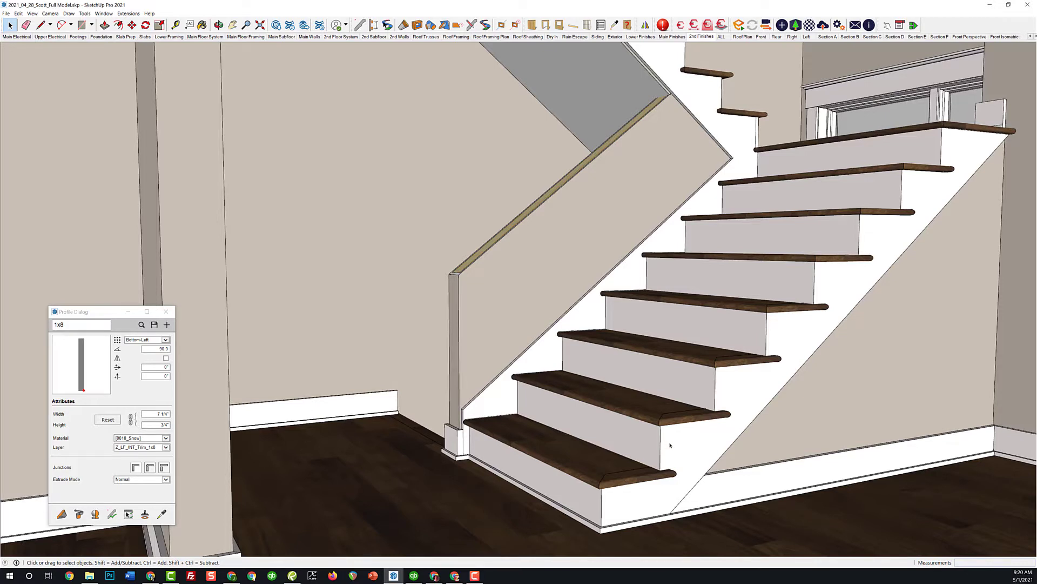
{"action": "middle_click_drag", "start_coordinate": [589, 446], "coordinate": [594, 438]}
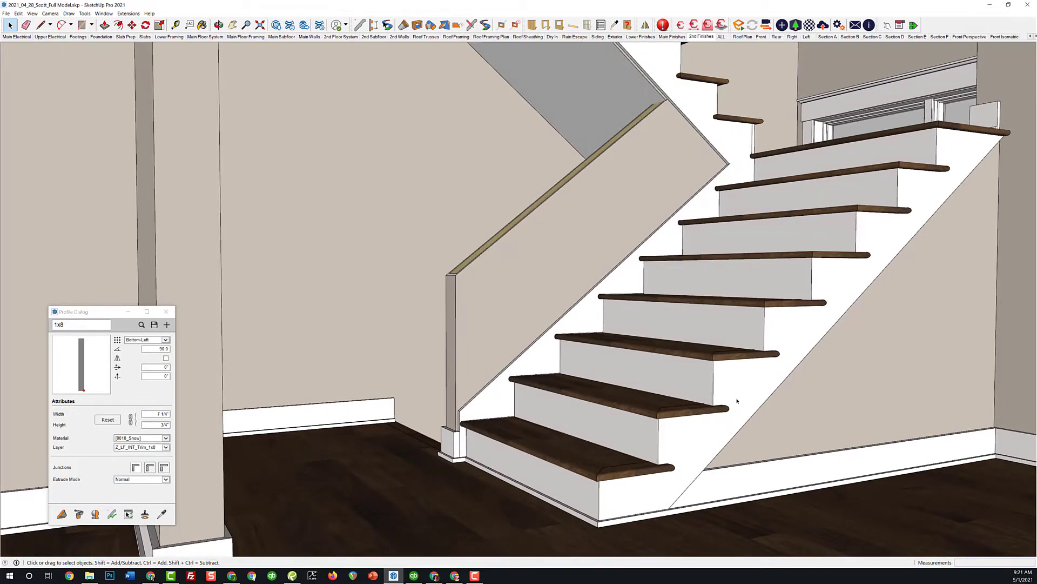
Switch the model to monochrome display and open the stair trim group for editing with the surrounding model shown.
{"action": "scroll", "coordinate": [708, 422], "scroll_direction": "up", "scroll_amount": 2}
{"action": "key", "text": "shift+m"}
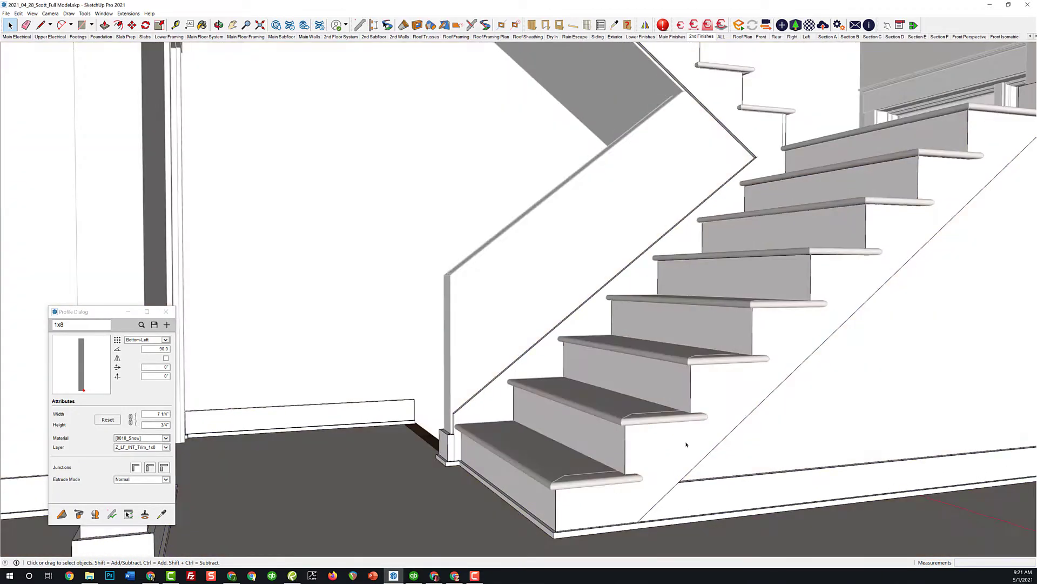
{"action": "double_click", "coordinate": [691, 439]}
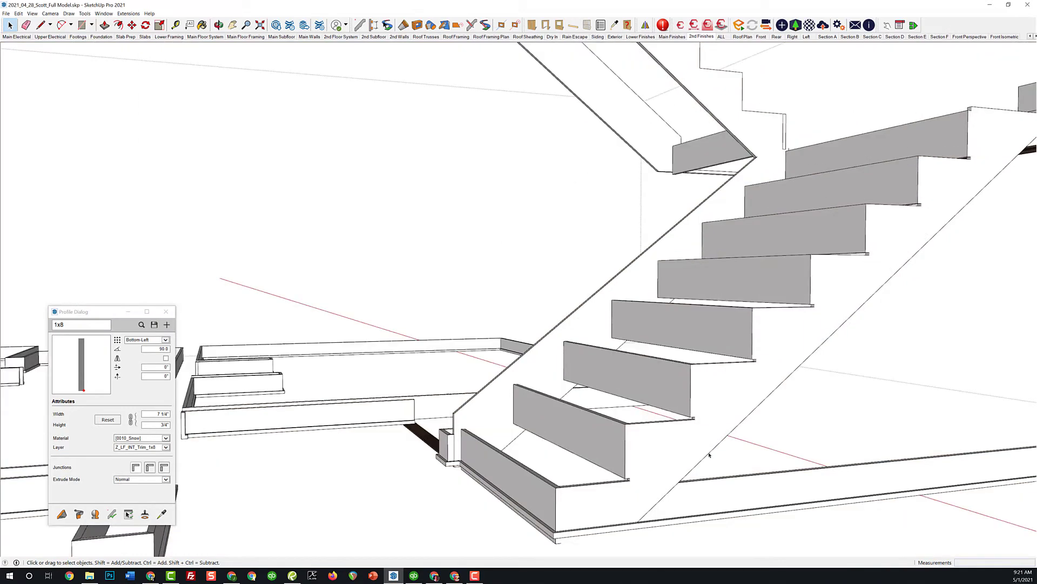
{"action": "scroll", "coordinate": [710, 455], "scroll_direction": "down", "scroll_amount": 4}
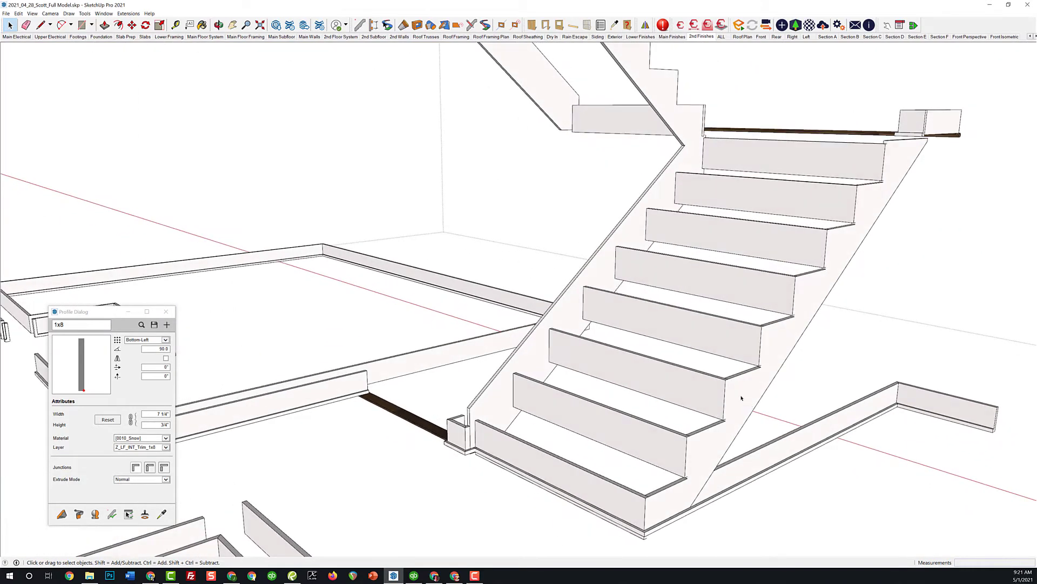
{"action": "middle_click_drag", "start_coordinate": [742, 399], "coordinate": [663, 391]}
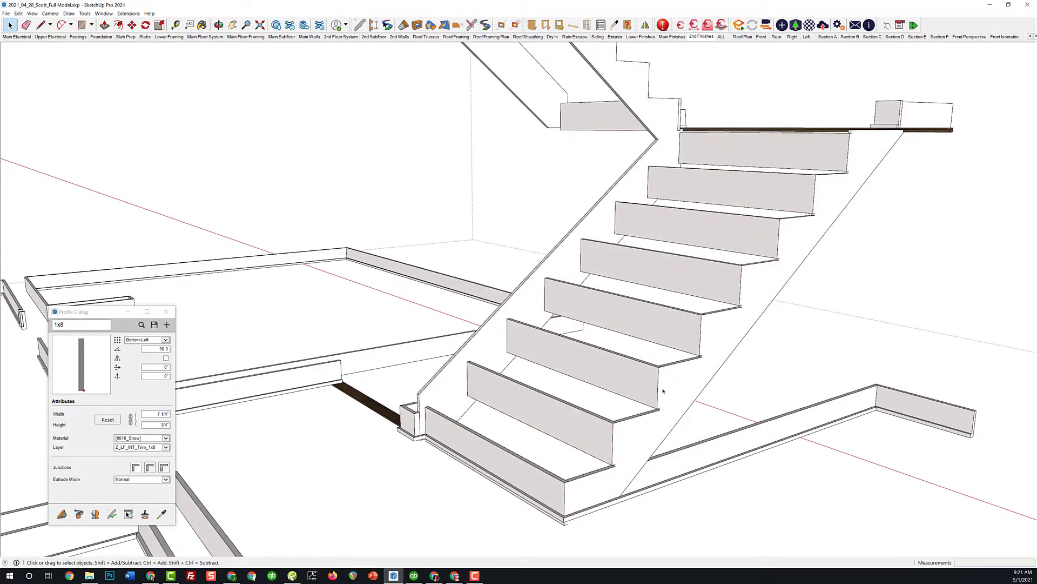
{"action": "key", "text": "Page_Up"}
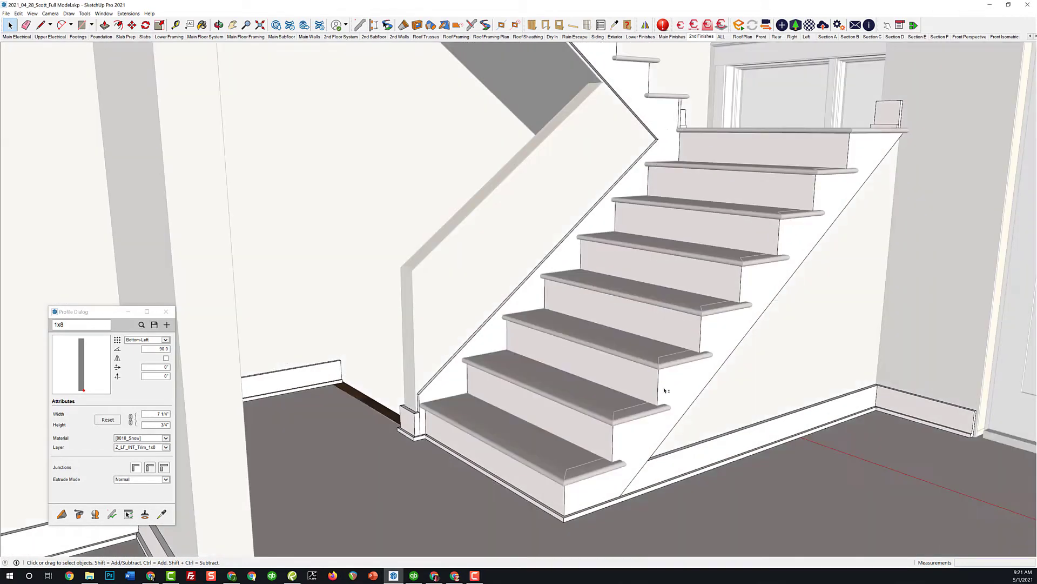
Open the lowest riser of the upper flight at the landing, clear its vertical mitre edge with the Eraser, and close it.
{"action": "scroll", "coordinate": [677, 361], "scroll_direction": "up", "scroll_amount": 10}
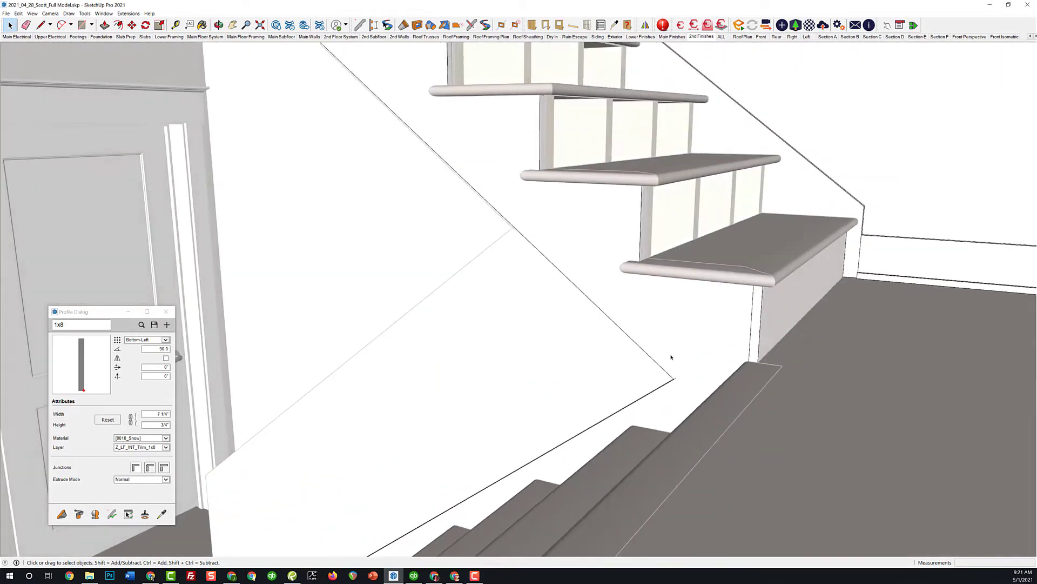
{"action": "middle_click_drag", "start_coordinate": [672, 358], "coordinate": [695, 307]}
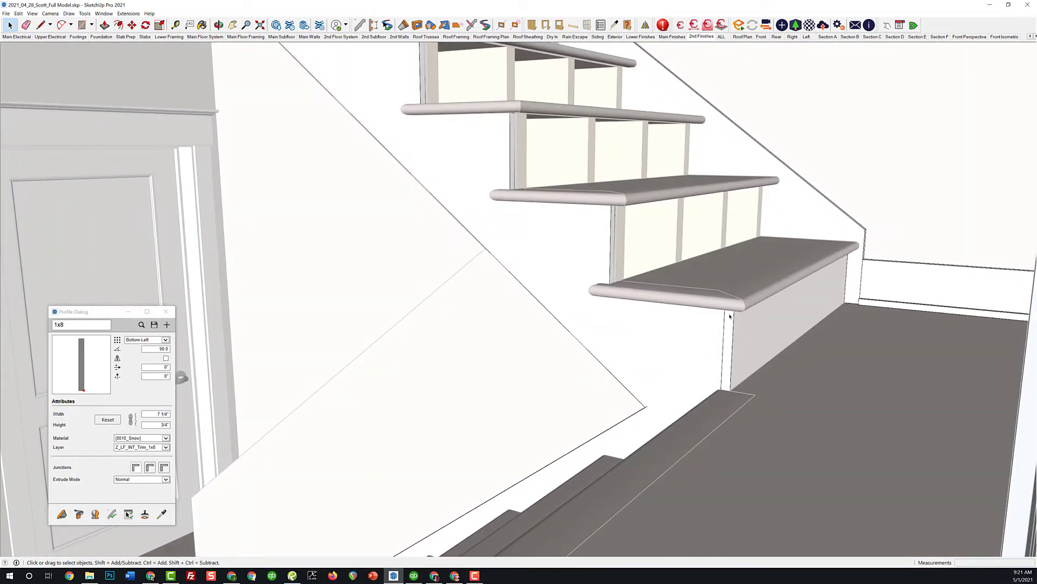
{"action": "double_click", "coordinate": [734, 347]}
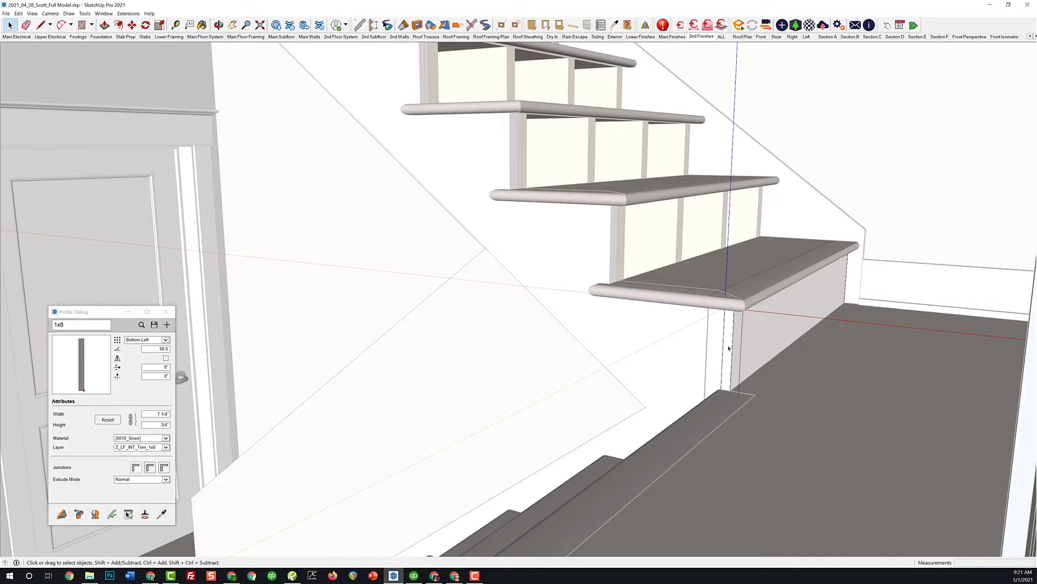
{"action": "key", "text": "e"}
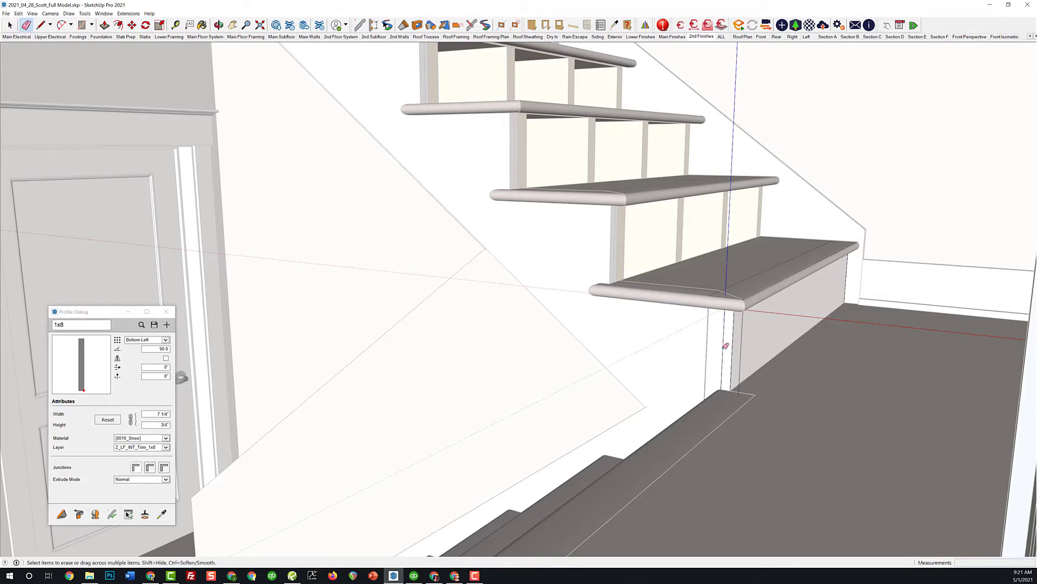
{"action": "left_click", "coordinate": [726, 346]}
{"action": "key", "text": "space"}
{"action": "left_click", "coordinate": [642, 354]}
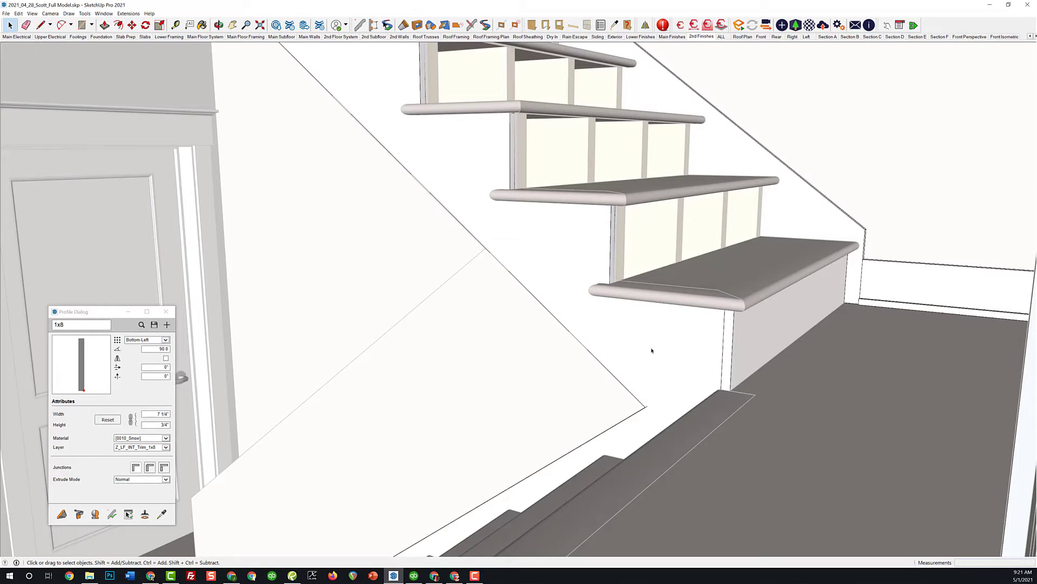
Open the upper flight's skirt board and clear its vertical mitre edge beside the lowest riser with the Eraser.
{"action": "left_click", "coordinate": [652, 350]}
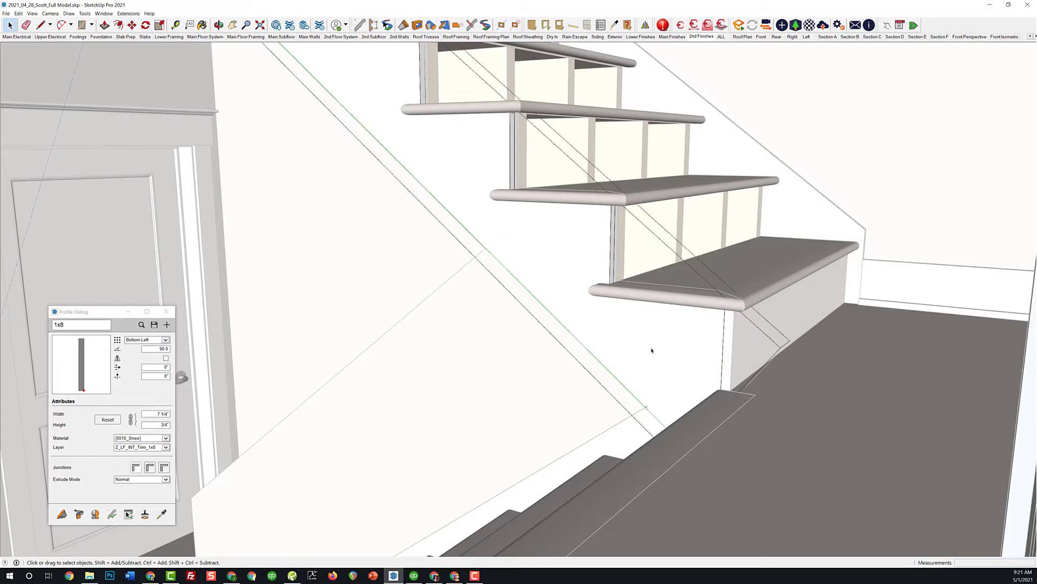
{"action": "key", "text": "shift+h"}
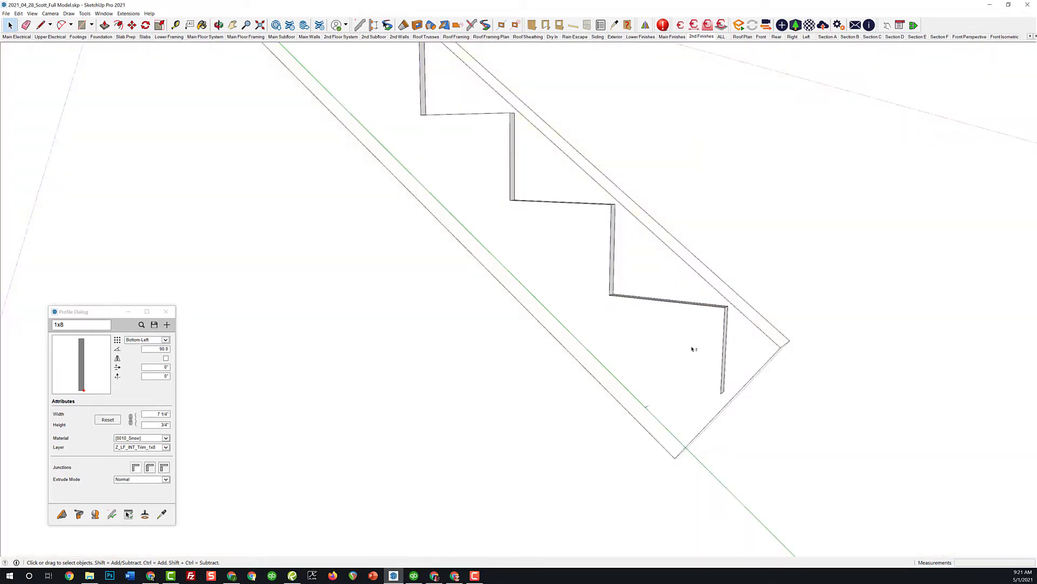
{"action": "key", "text": "shift+i"}
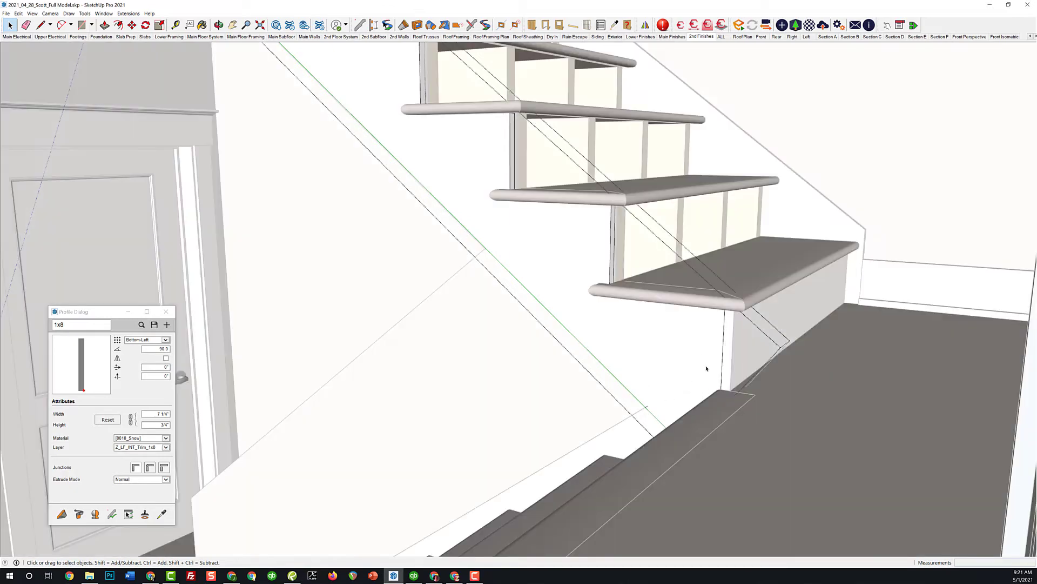
{"action": "key", "text": "e"}
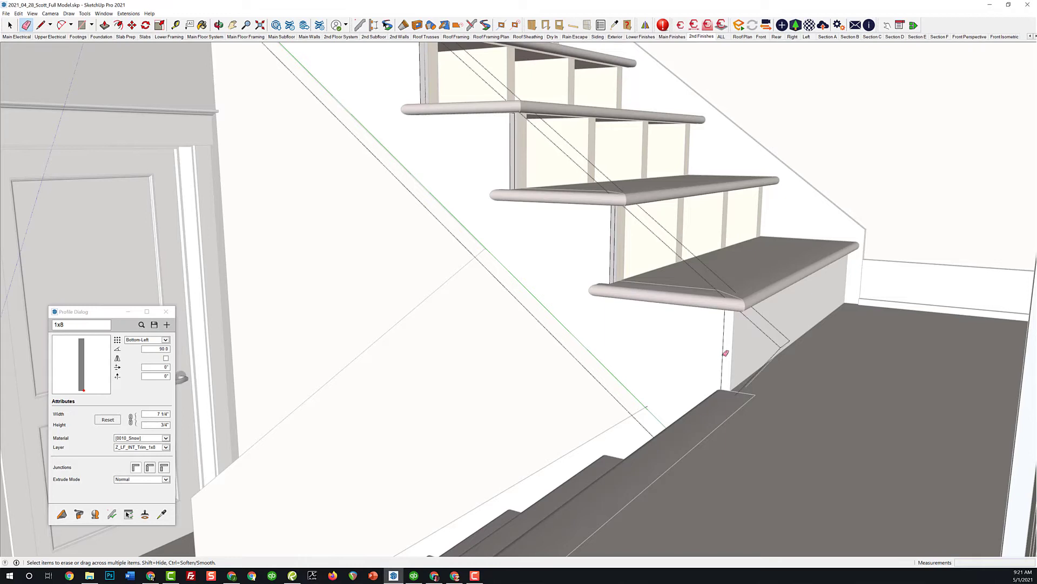
{"action": "left_click", "coordinate": [725, 354]}
Clear the vertical mitre edges at the skirt board's next notches up the flight with the Eraser and close the board.
{"action": "scroll", "coordinate": [533, 180], "scroll_direction": "up", "scroll_amount": 6}
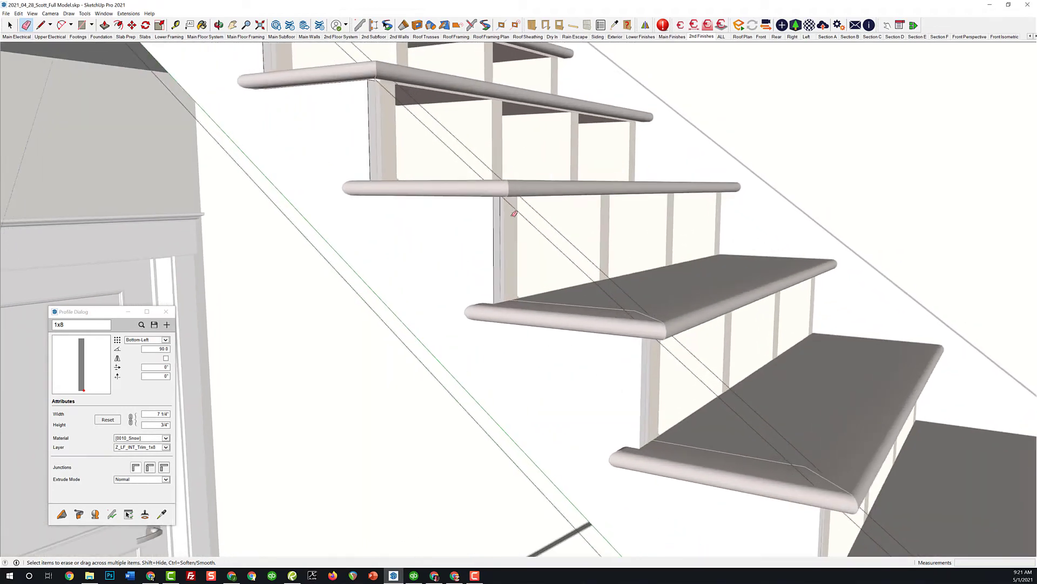
{"action": "scroll", "coordinate": [515, 218], "scroll_direction": "up", "scroll_amount": 1}
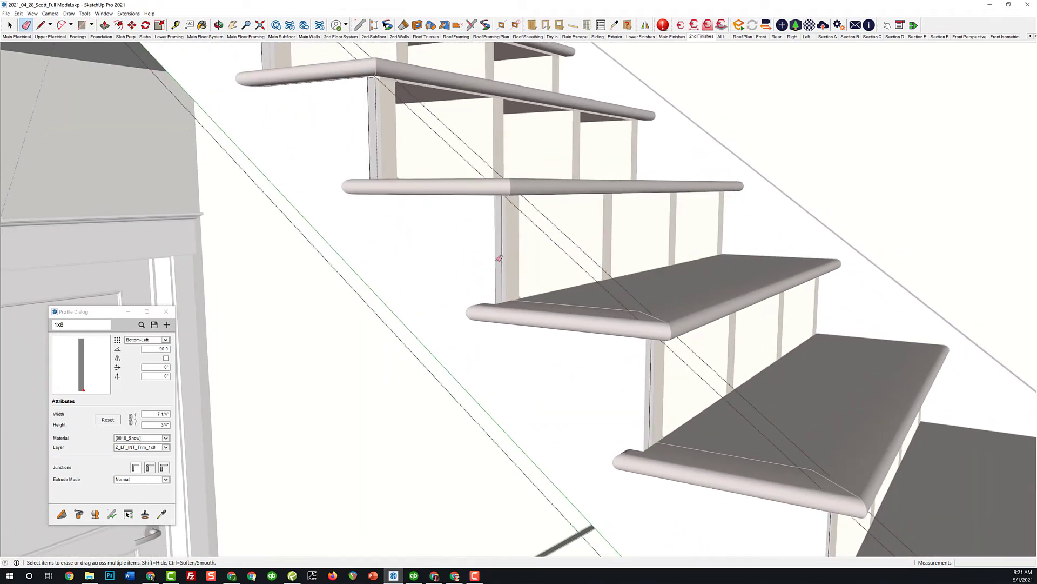
{"action": "left_click", "coordinate": [496, 260]}
{"action": "left_click", "coordinate": [370, 152]}
{"action": "middle_click_drag", "start_coordinate": [375, 151], "coordinate": [376, 168]}
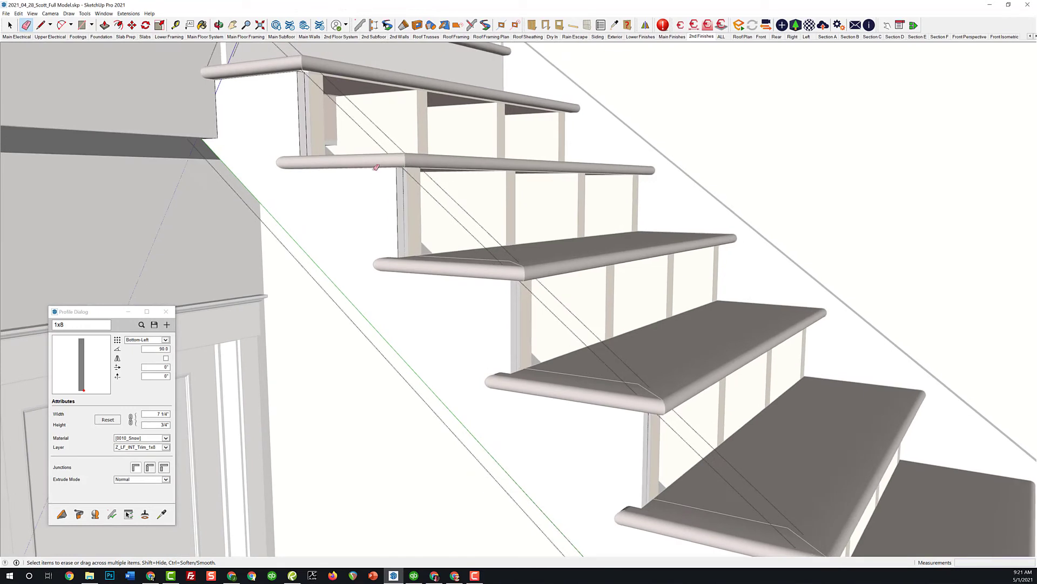
{"action": "left_click", "coordinate": [397, 202]}
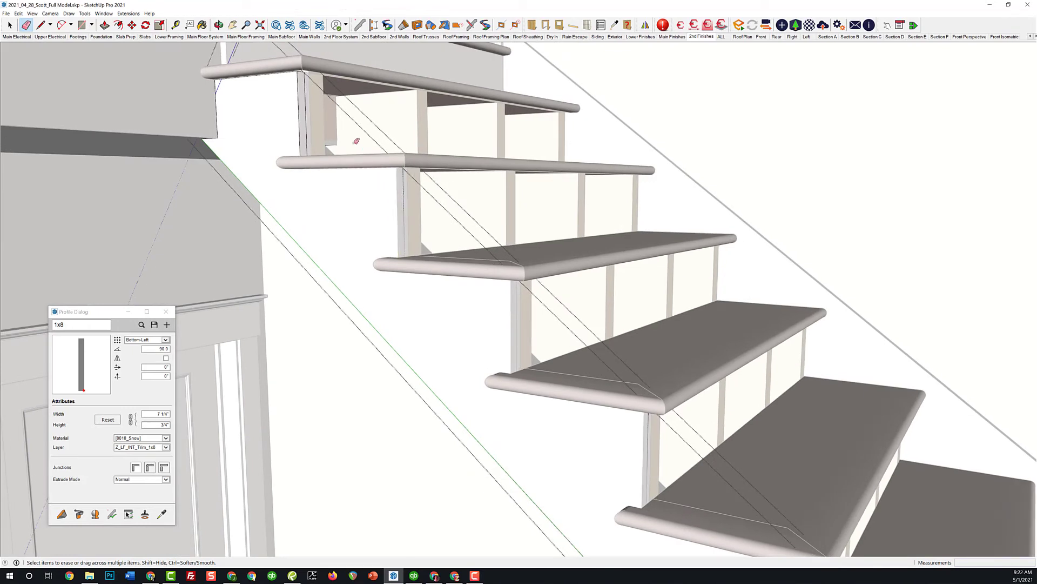
{"action": "left_click", "coordinate": [300, 142]}
{"action": "key", "text": "space"}
{"action": "left_click", "coordinate": [329, 185]}
Copy the lowest riser from its top corner to the matching corner one step up, and repeat the copy with *6.
{"action": "mouse_move", "coordinate": [532, 320]}
{"action": "middle_mouse_down"}
{"action": "mouse_move", "coordinate": [511, 291]}
{"action": "mouse_move", "coordinate": [505, 315]}
{"action": "mouse_move", "coordinate": [646, 359]}
{"action": "mouse_move", "coordinate": [617, 341]}
{"action": "middle_mouse_up"}
{"action": "left_click", "coordinate": [617, 341]}
{"action": "key", "text": "m"}
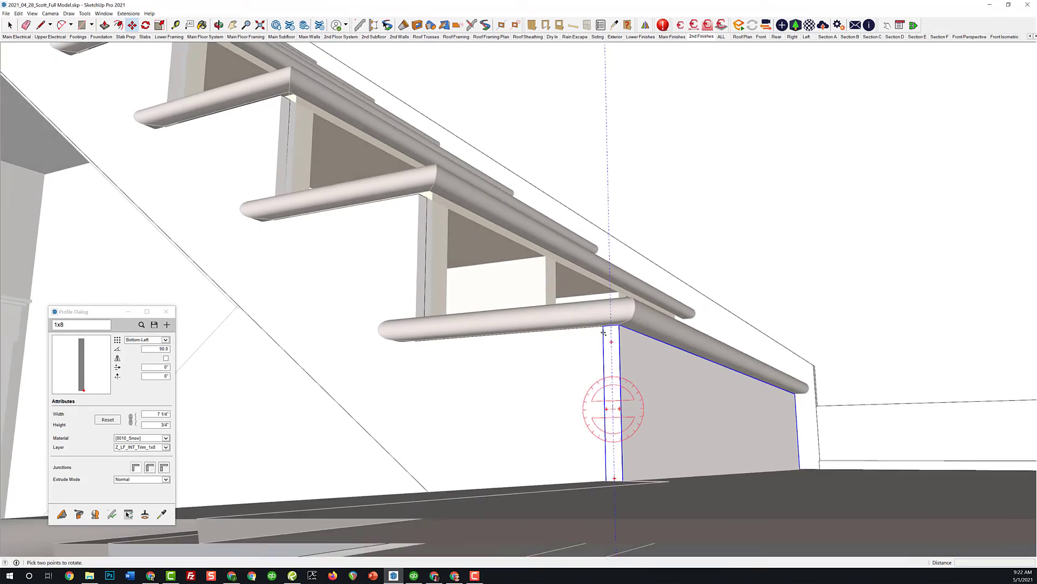
{"action": "key", "text": "ctrl"}
{"action": "left_click", "coordinate": [603, 326]}
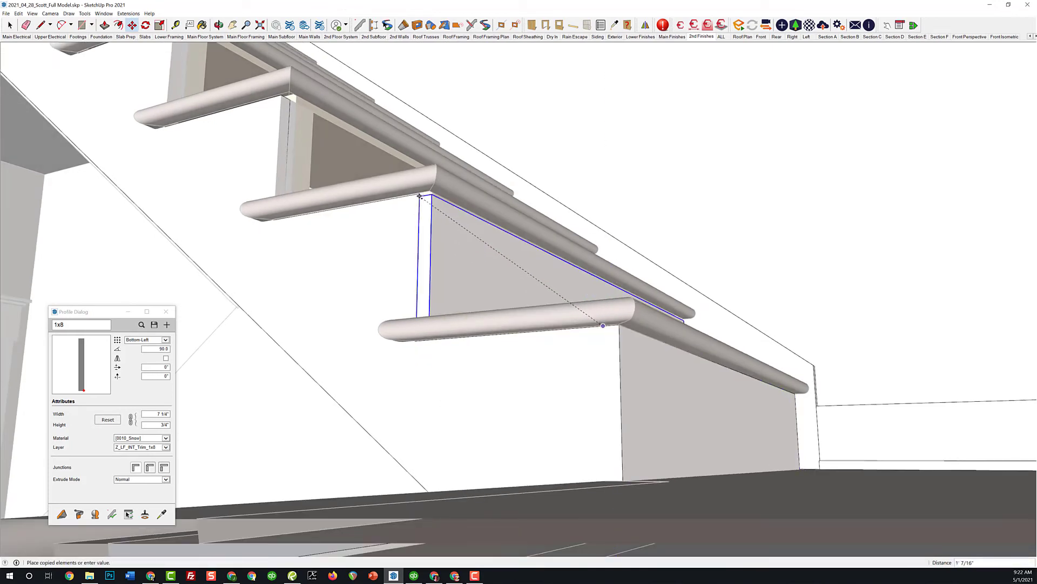
{"action": "left_click", "coordinate": [447, 238]}
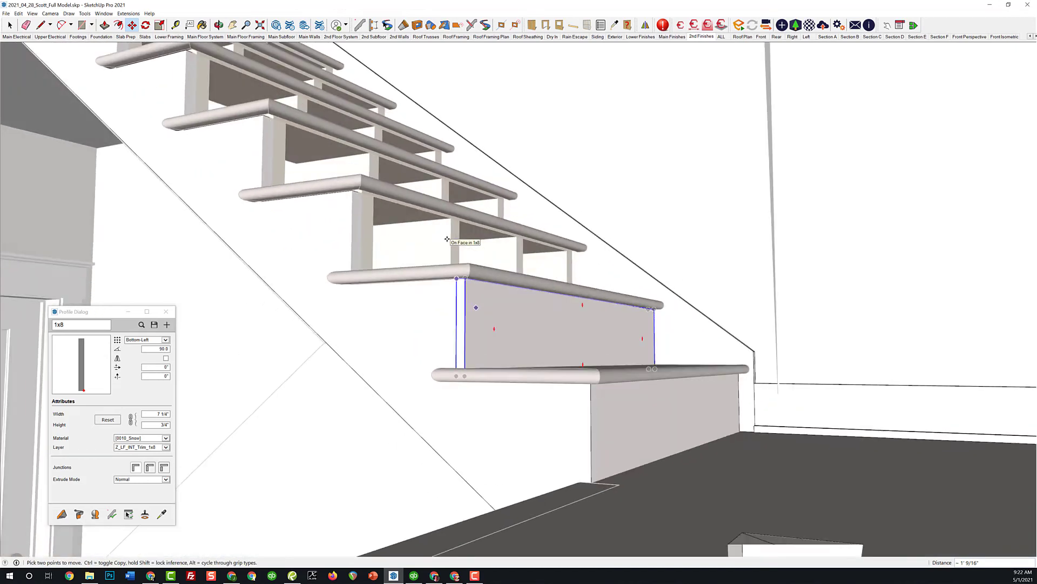
{"action": "type", "text": "**6"}
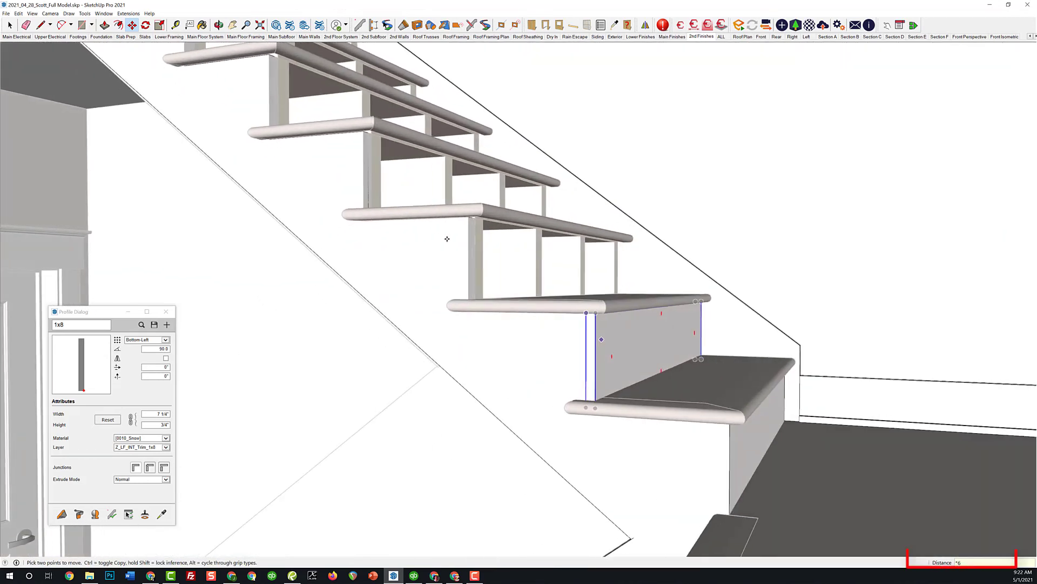
{"action": "key", "text": "Return"}
{"action": "scroll", "coordinate": [447, 239], "scroll_direction": "up", "scroll_amount": 4}
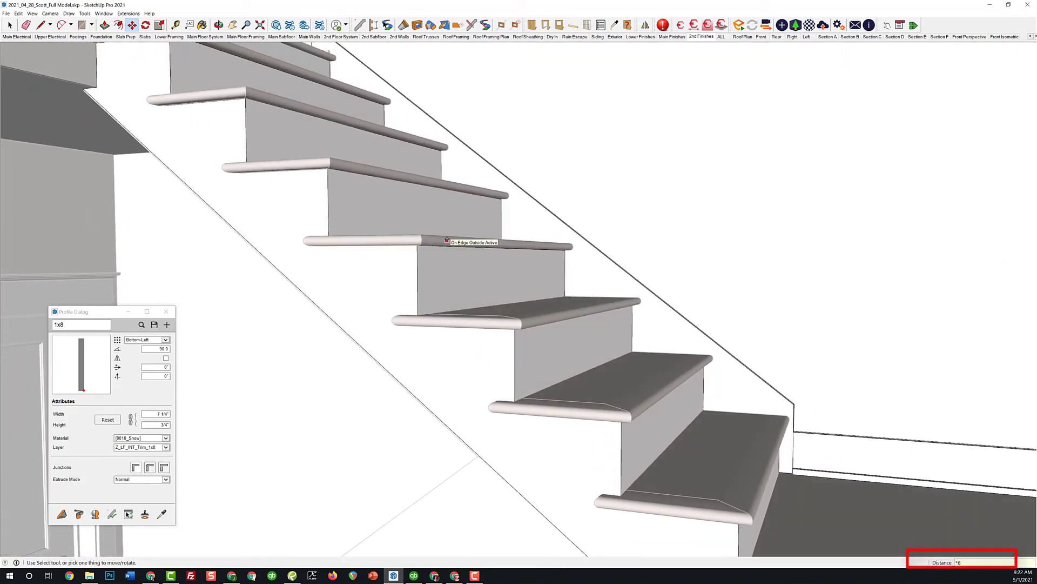
Restore the textured display and view the whole staircase from the entry.
{"action": "key", "text": "space"}
{"action": "key", "text": "shift+t"}
{"action": "middle_click_drag", "start_coordinate": [503, 378], "coordinate": [558, 387]}
{"action": "scroll", "coordinate": [449, 285], "scroll_direction": "down", "scroll_amount": 8}
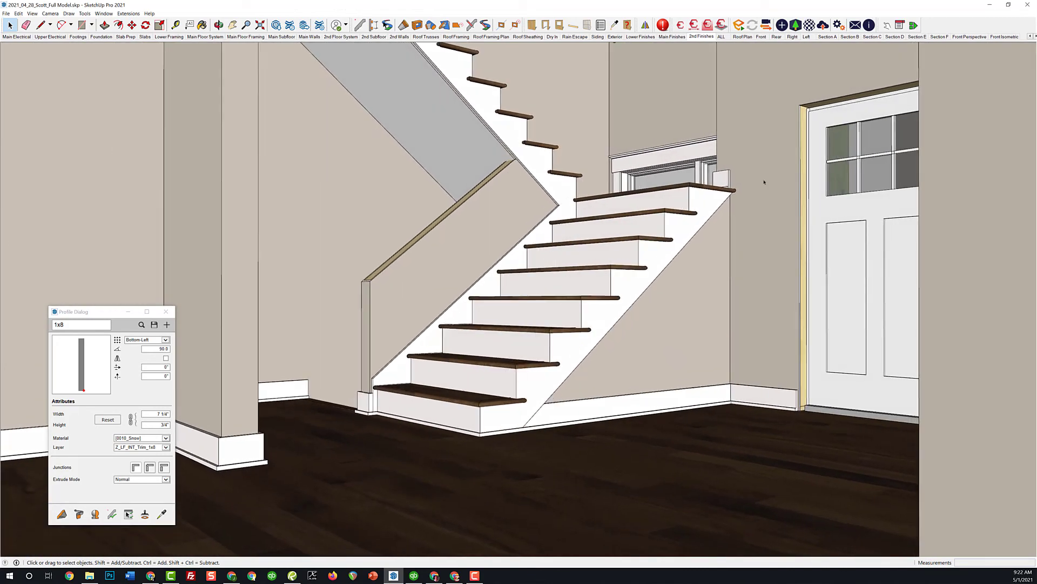
{"action": "scroll", "coordinate": [778, 174], "scroll_direction": "up", "scroll_amount": 3}
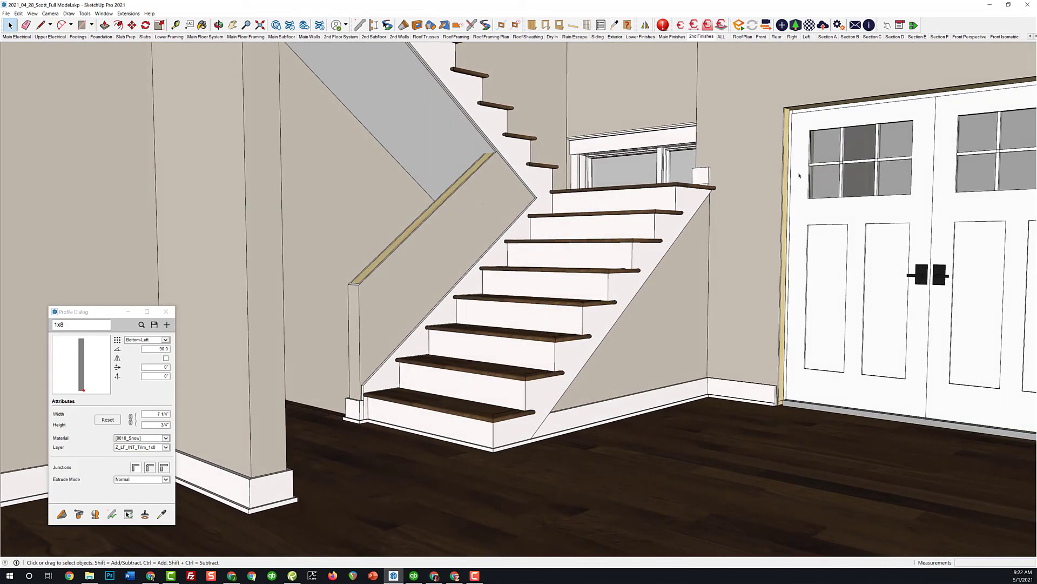
{"action": "scroll", "coordinate": [778, 205], "scroll_direction": "up", "scroll_amount": 1}
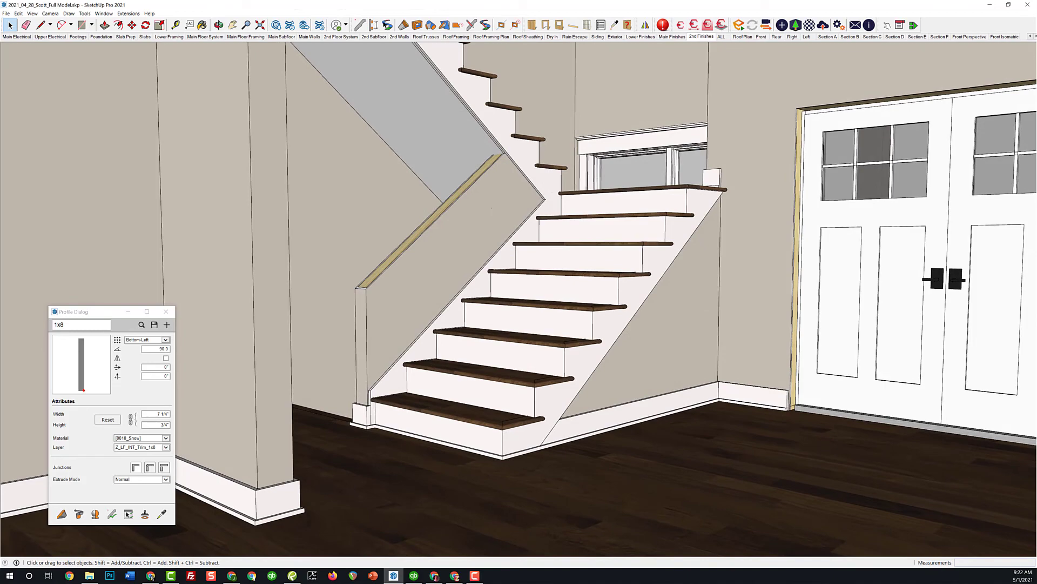